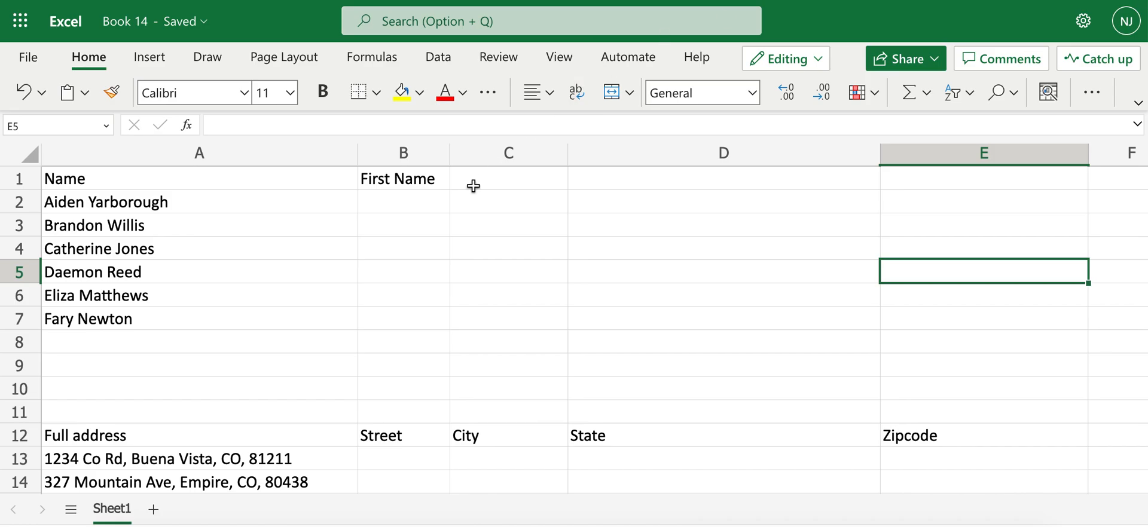
Step: Enter the formula =TEXTBEFORE(A2," ",) in cell B2 to extract the first name from the full name
click(421, 201)
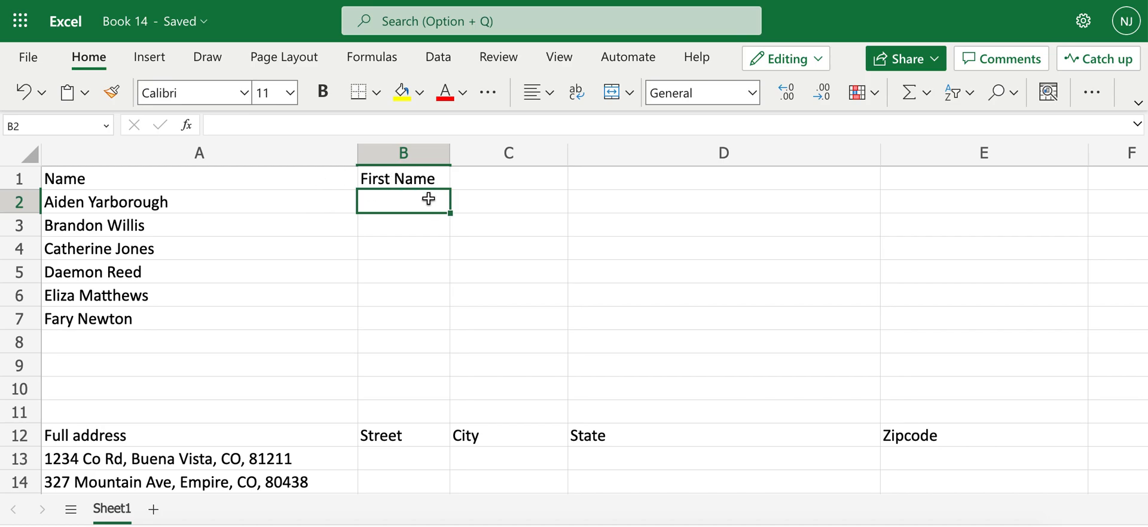
text(=)
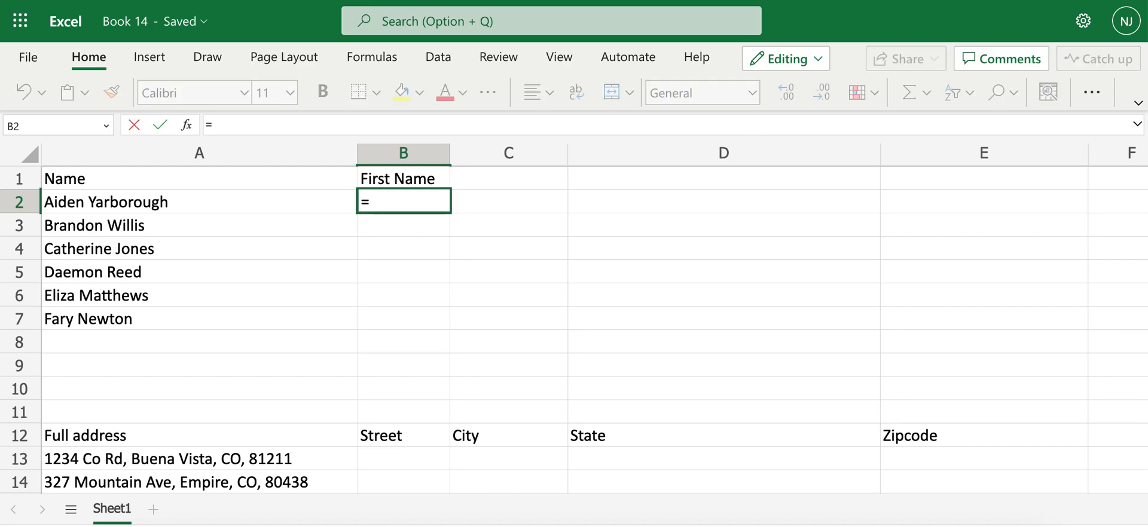
text(text)
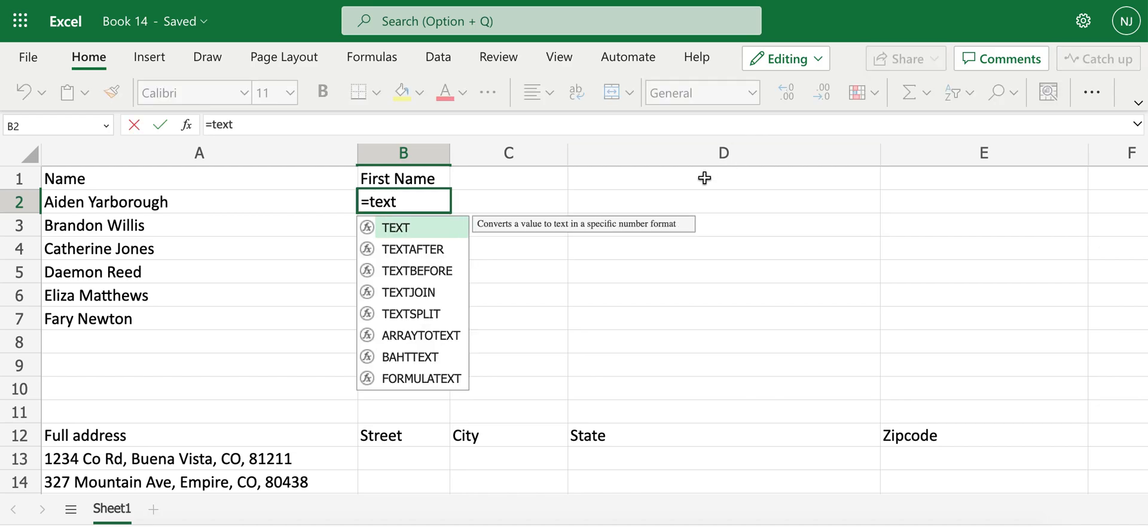
click(443, 272)
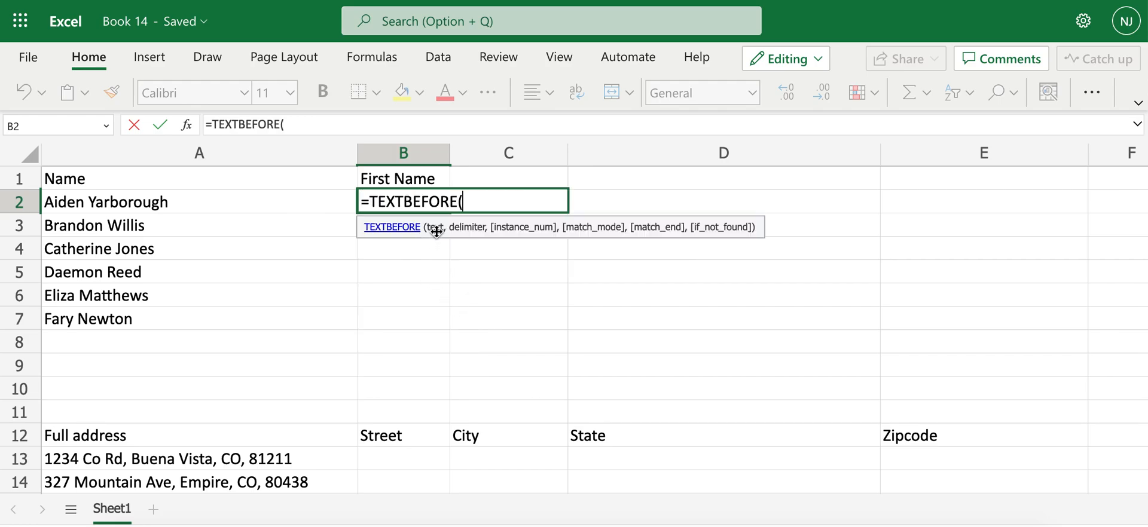
click(132, 203)
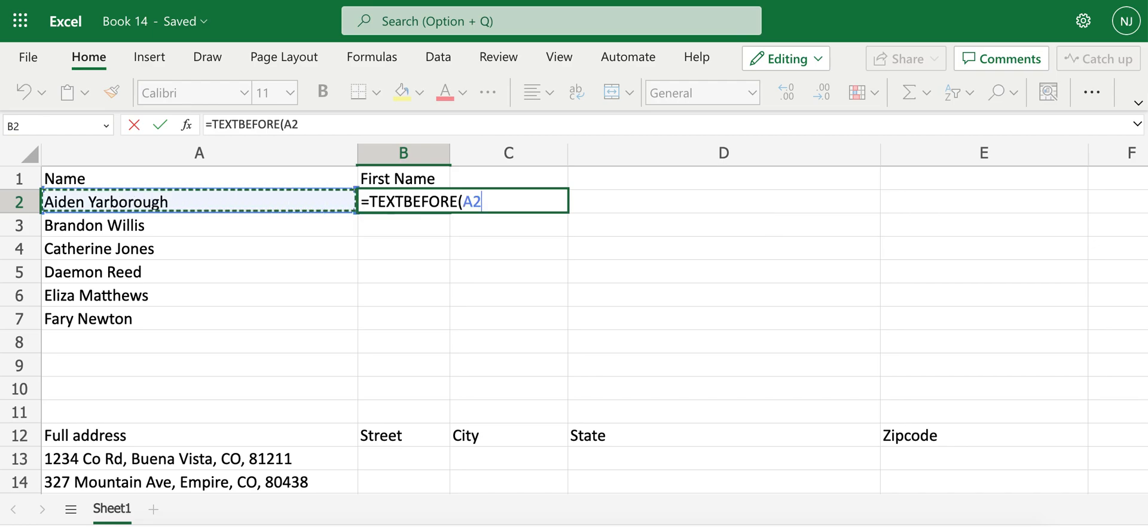
text(,)
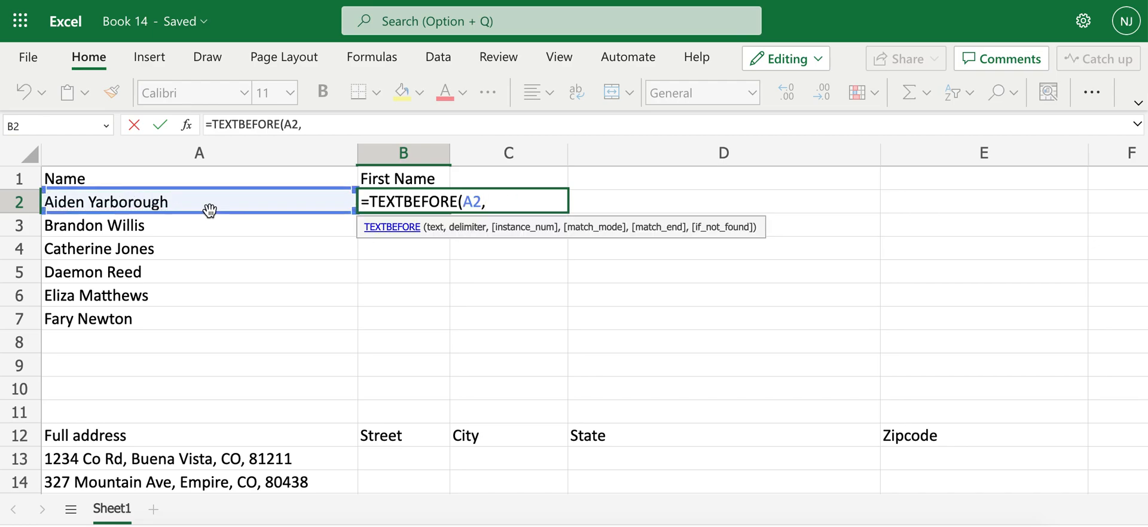
text(" ")
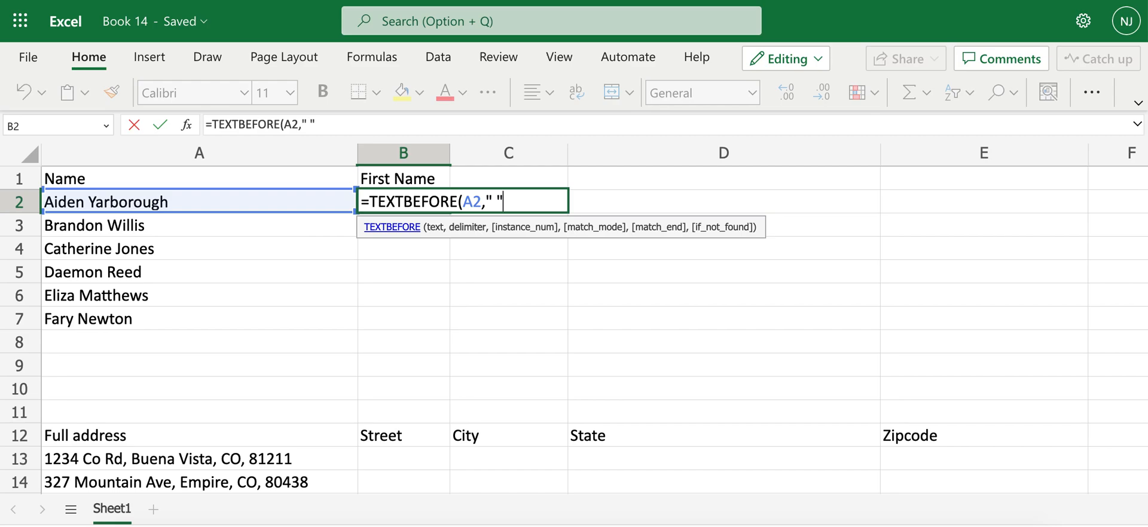
text(",))
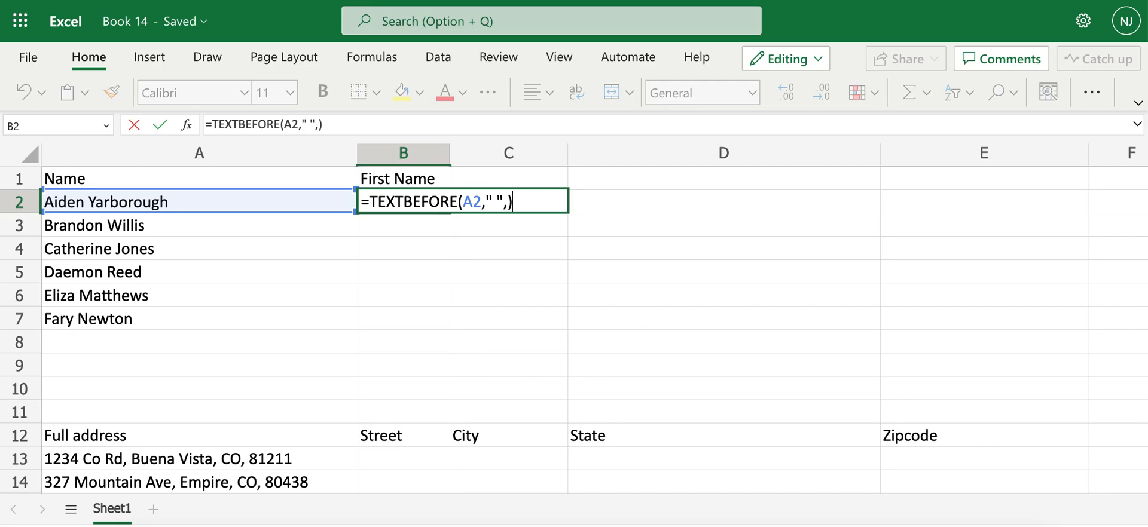
key(Return)
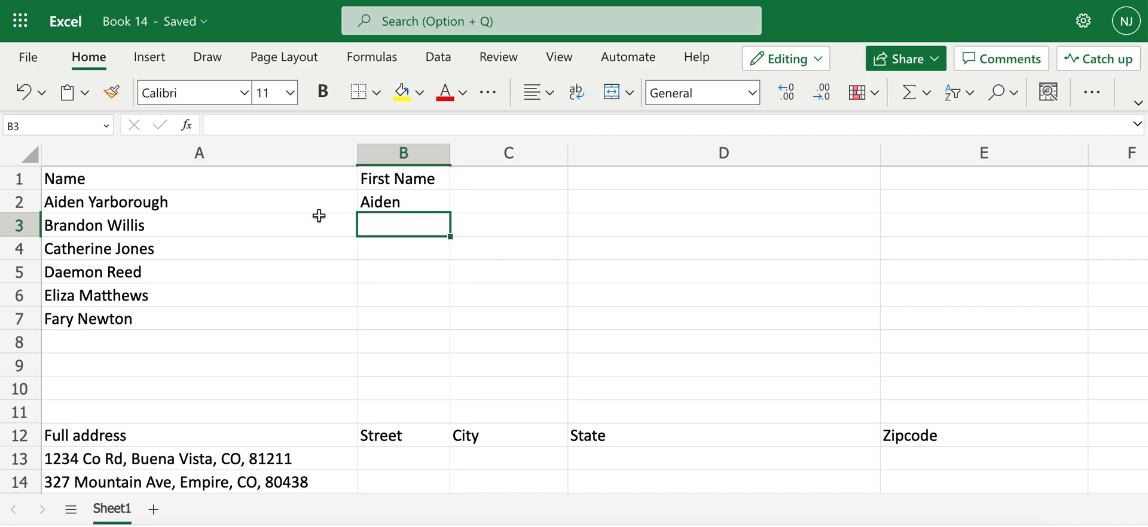
Step: Copy the first-name formula from B2 down through B7
click(434, 202)
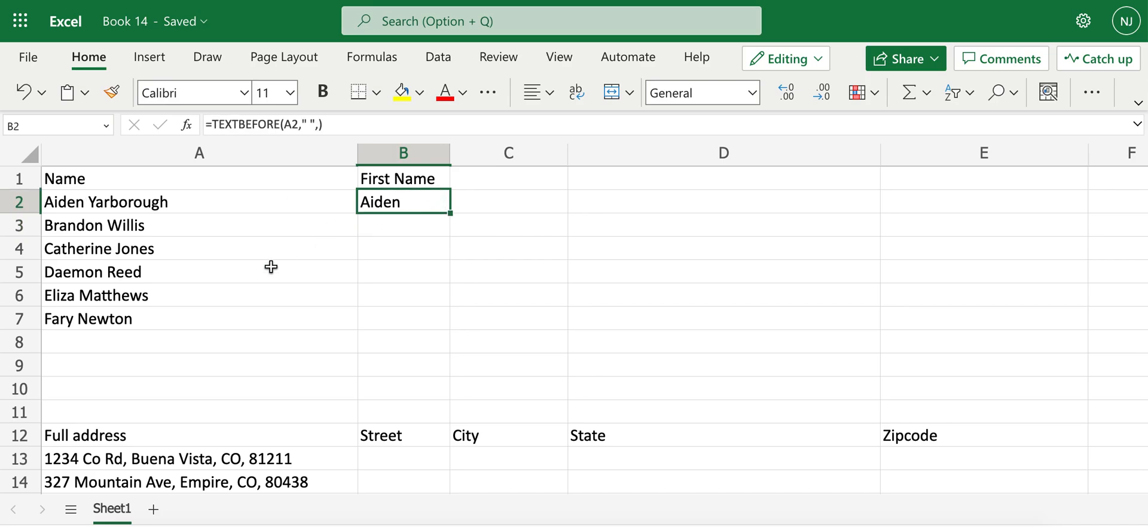
drag(451, 215, 450, 326)
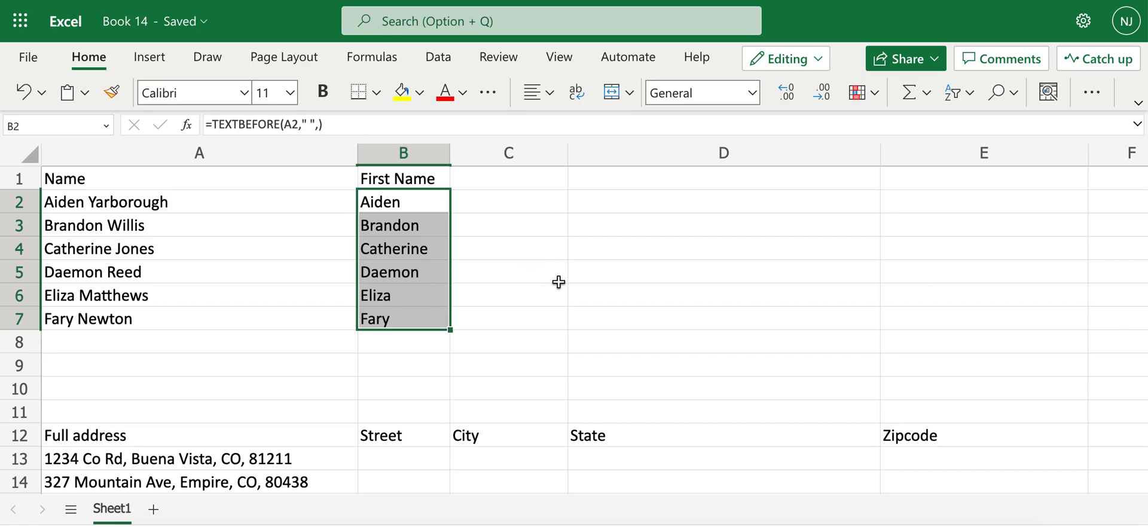
click(610, 280)
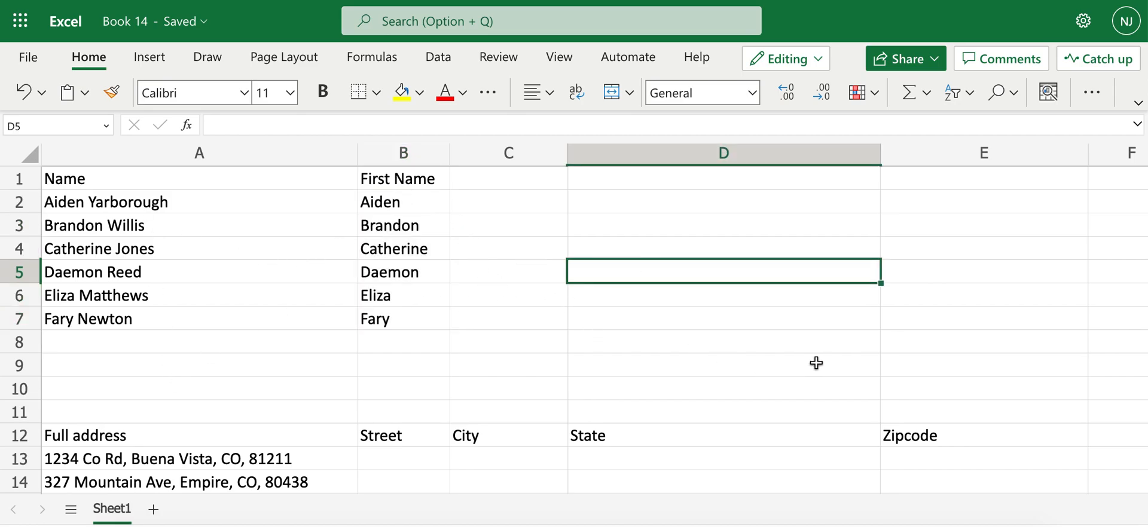
Step: Enter the formula =TEXTBEFORE(A13, ",",) in cell B13 to extract the street from the full address
click(874, 346)
key(Down)
key(Down)
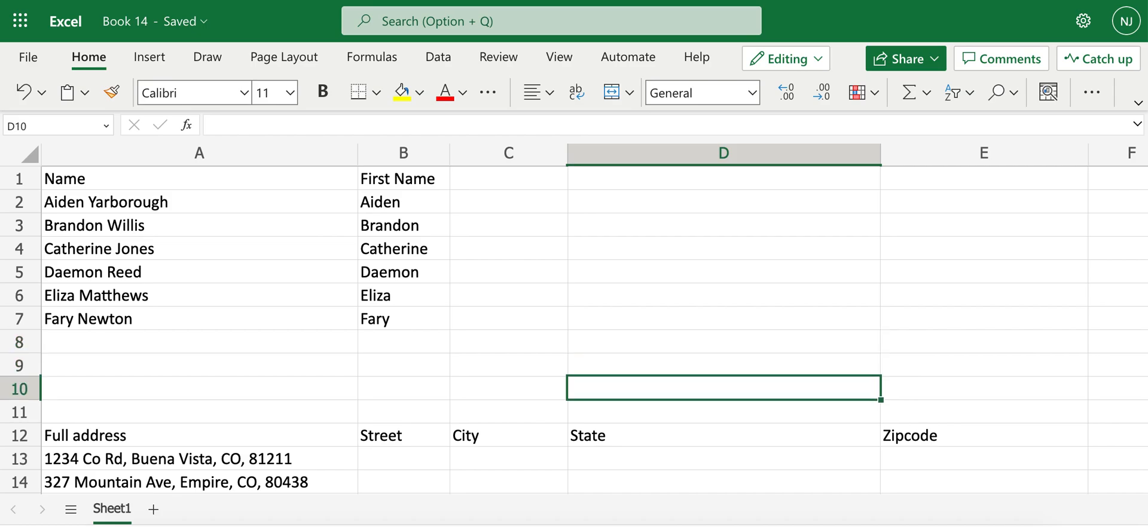
key(Down)
key(Down)
key(Down)
key(Down)
key(Down)
key(Down)
key(Down)
key(Down)
key(Down)
key(Down)
key(Down)
key(Down)
key(Down)
key(Down)
key(Down)
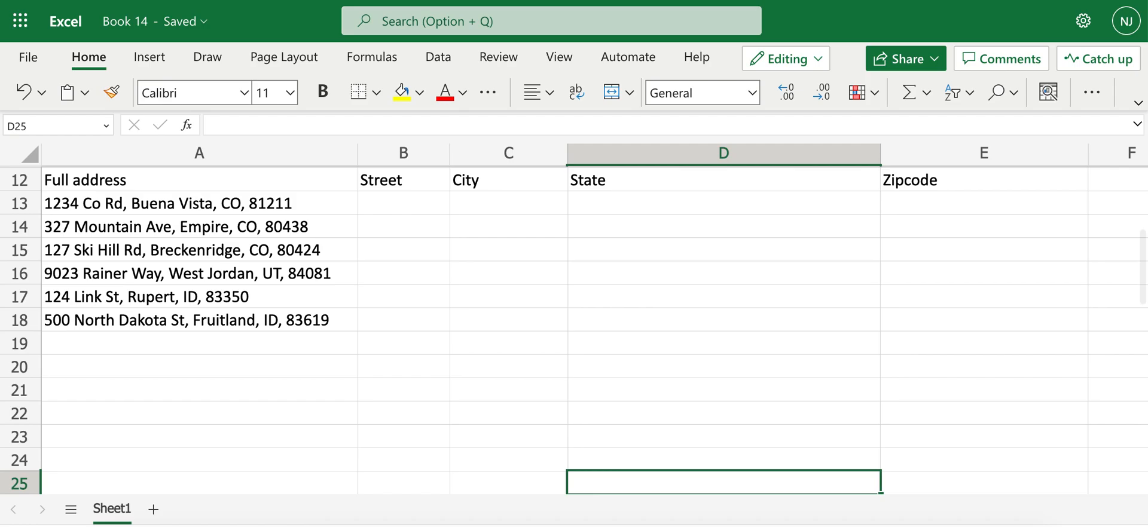
click(397, 201)
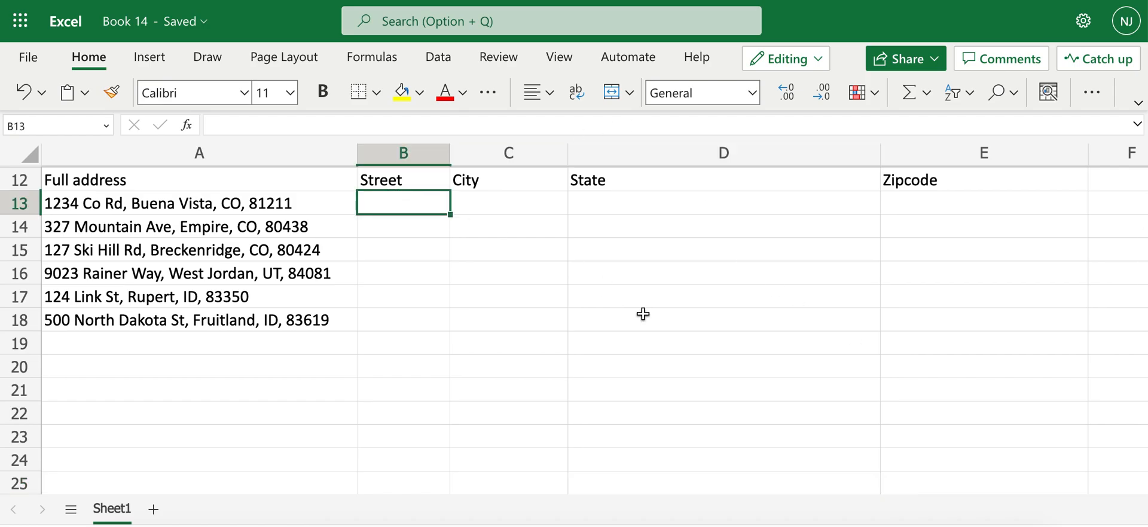
text(=)
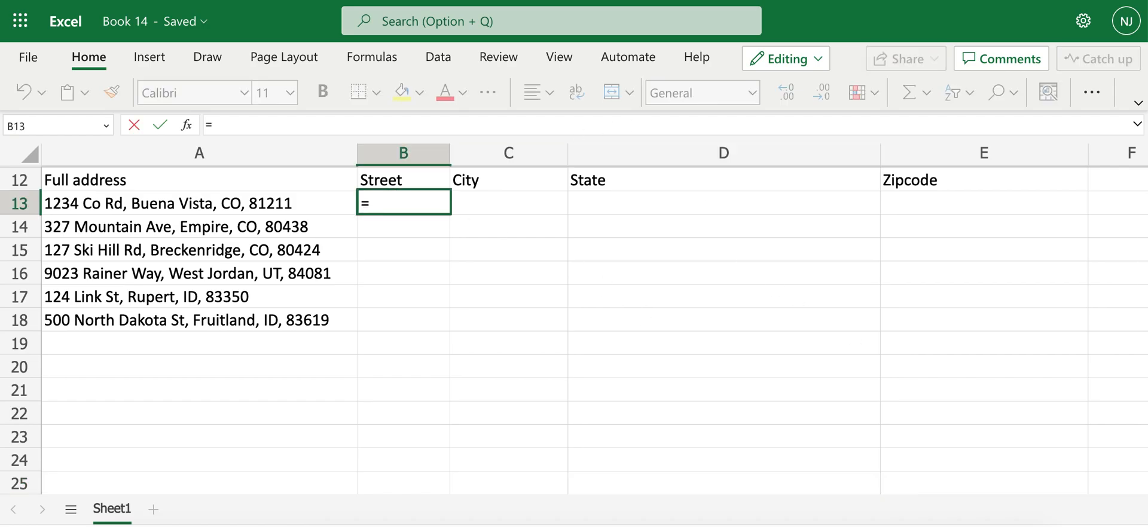
text(text)
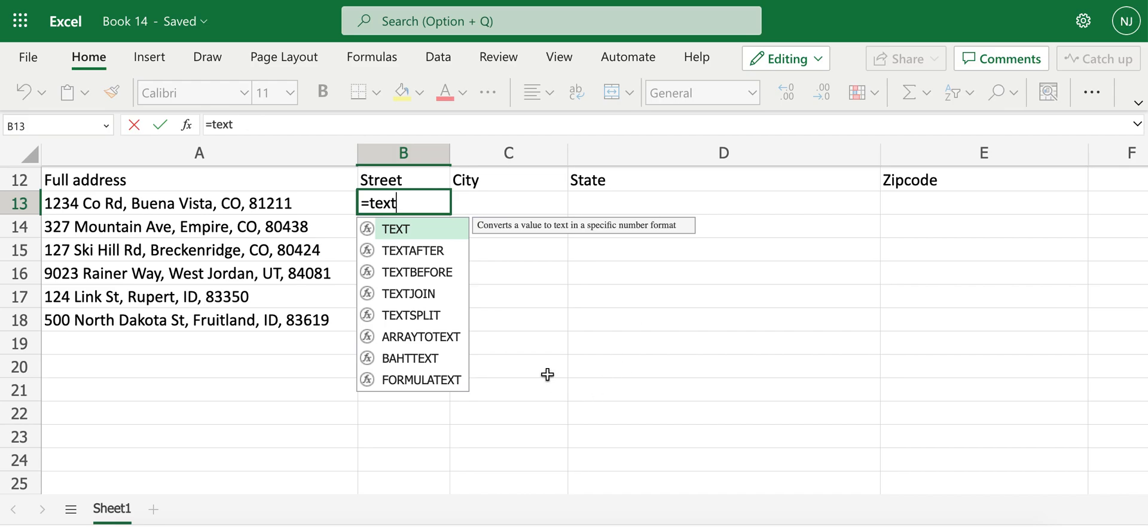
double_click(450, 269)
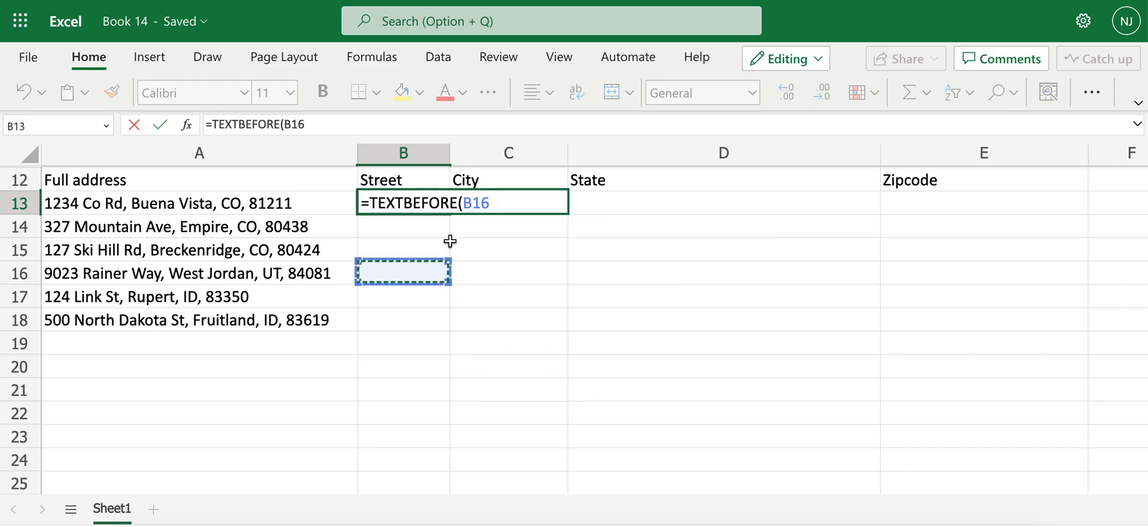
click(257, 211)
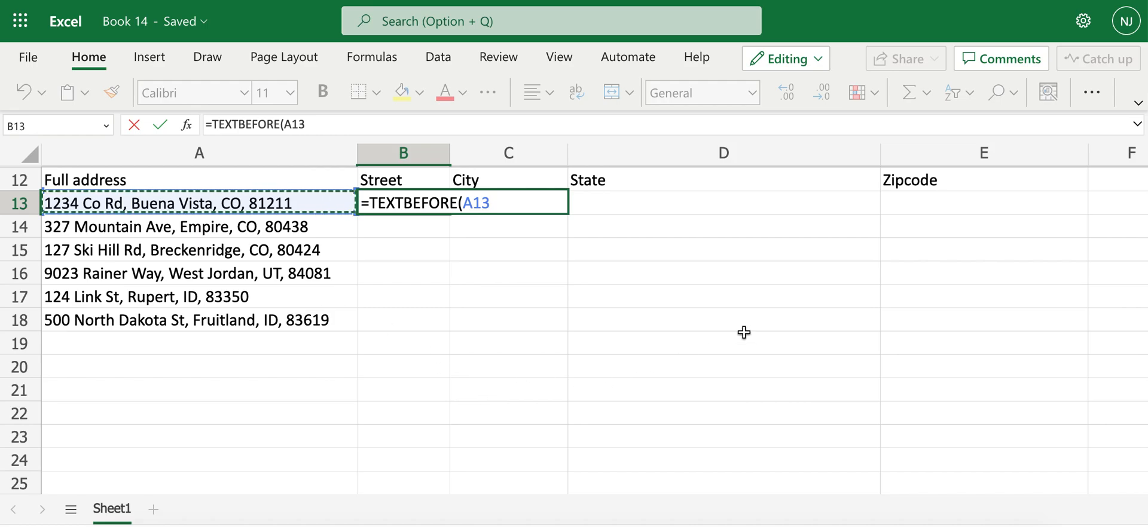
text(,)
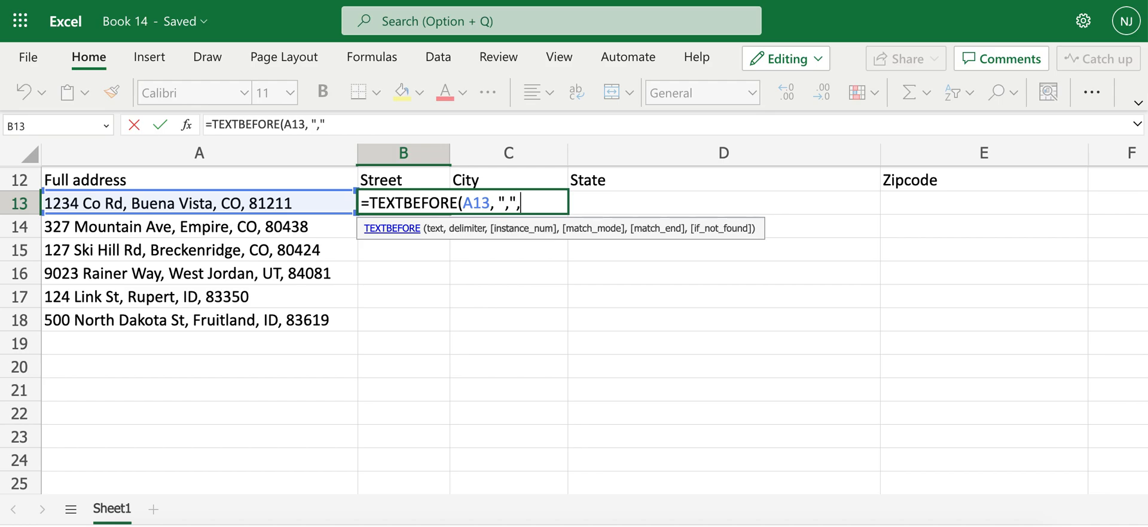
text(",",))
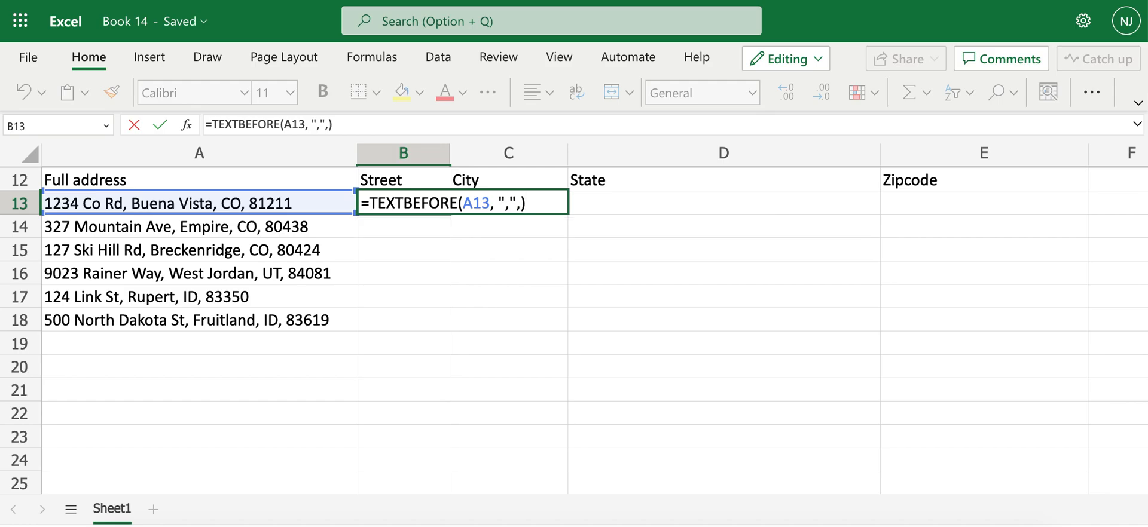
key(Return)
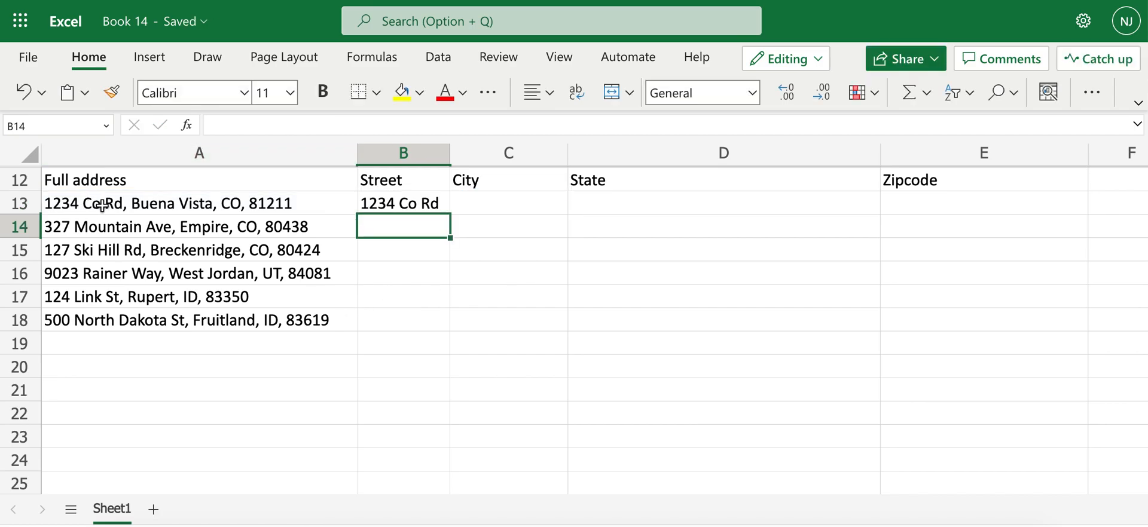
Step: Copy the street formula from B13 down through B18
click(418, 205)
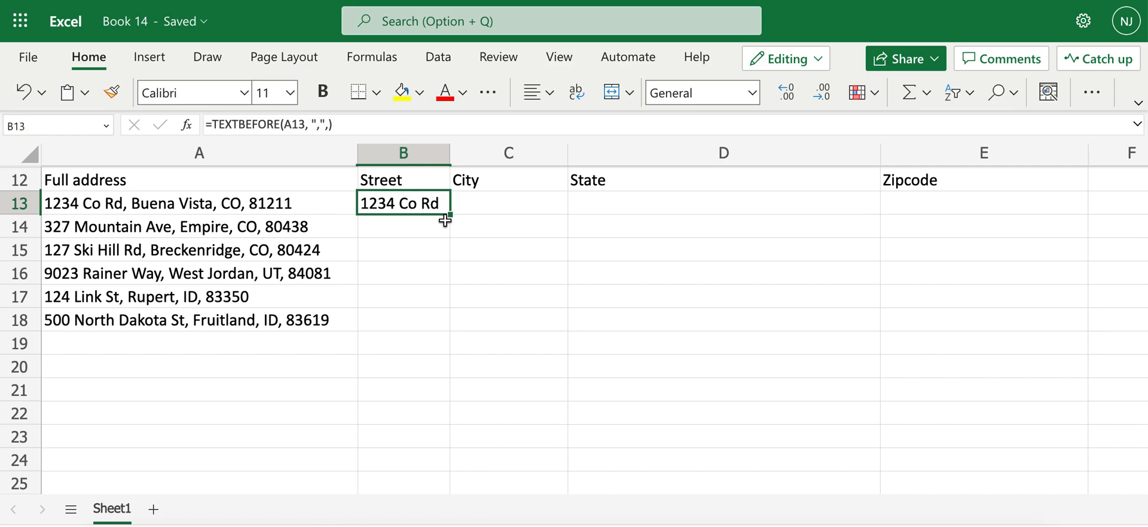
drag(449, 216, 445, 328)
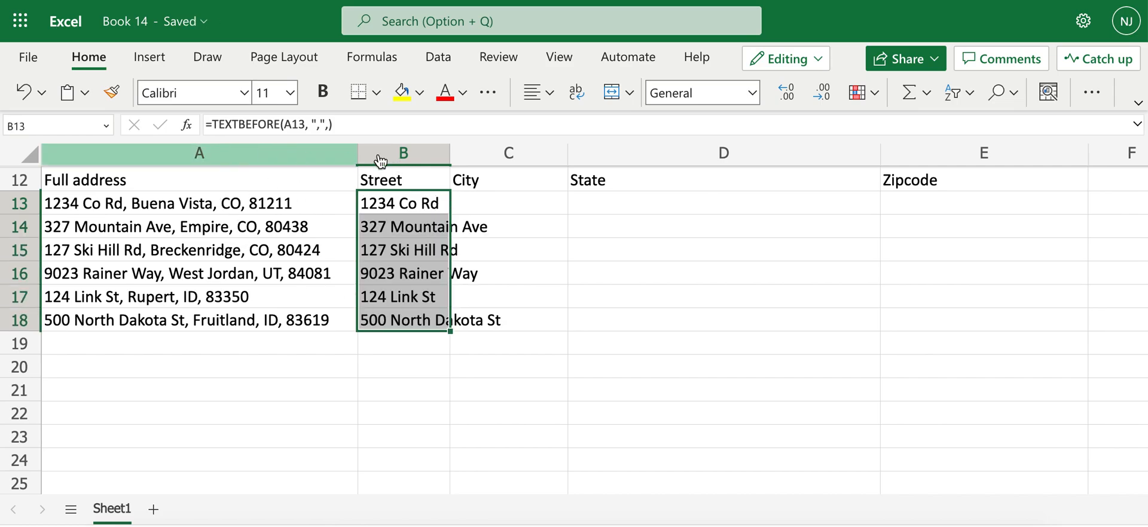
click(657, 343)
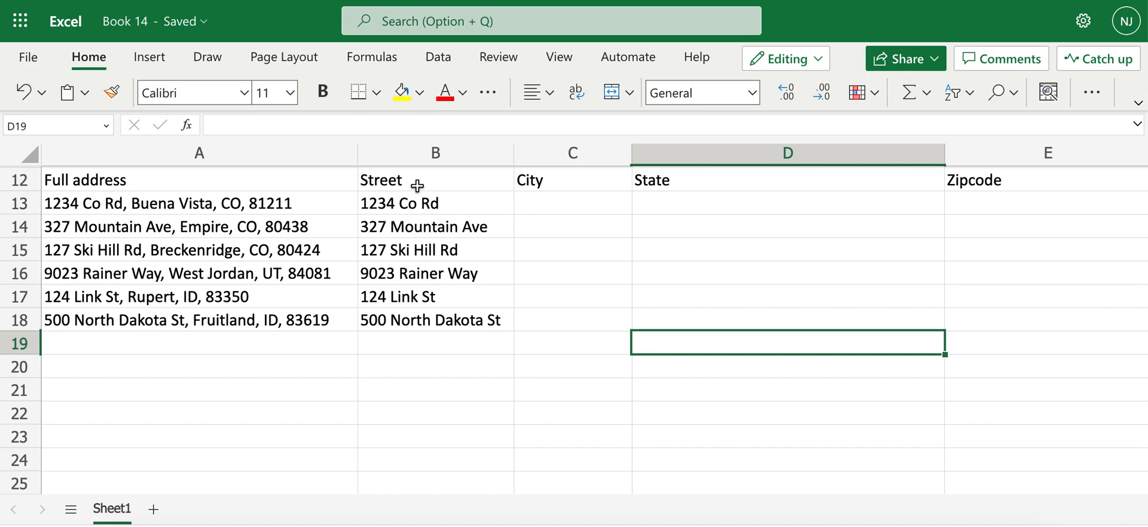
Step: Change the Street heading in B12 to "Street, City" and clear the City, State and Zipcode headings in C12:E12
click(455, 187)
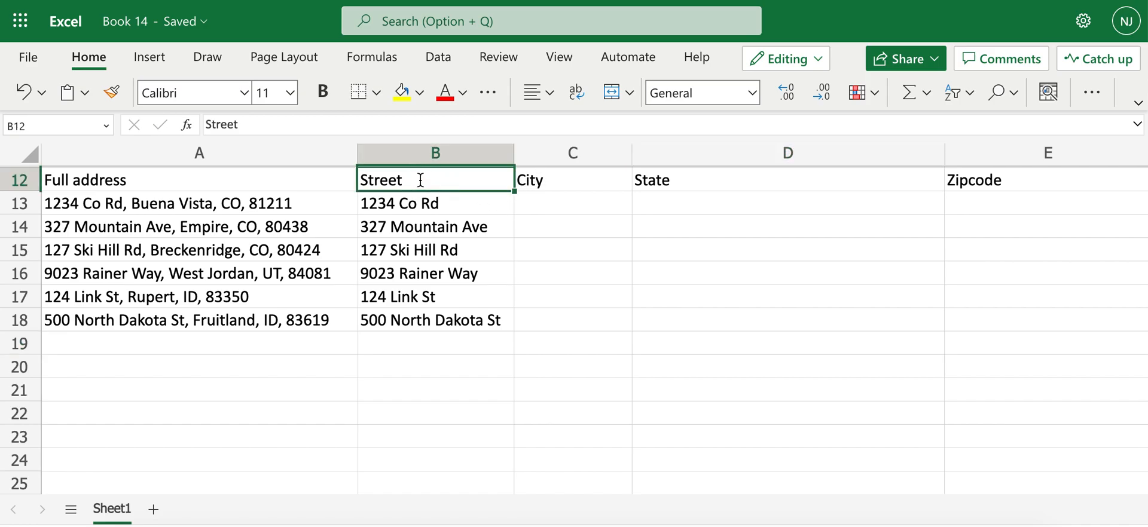
double_click(421, 179)
text(, City)
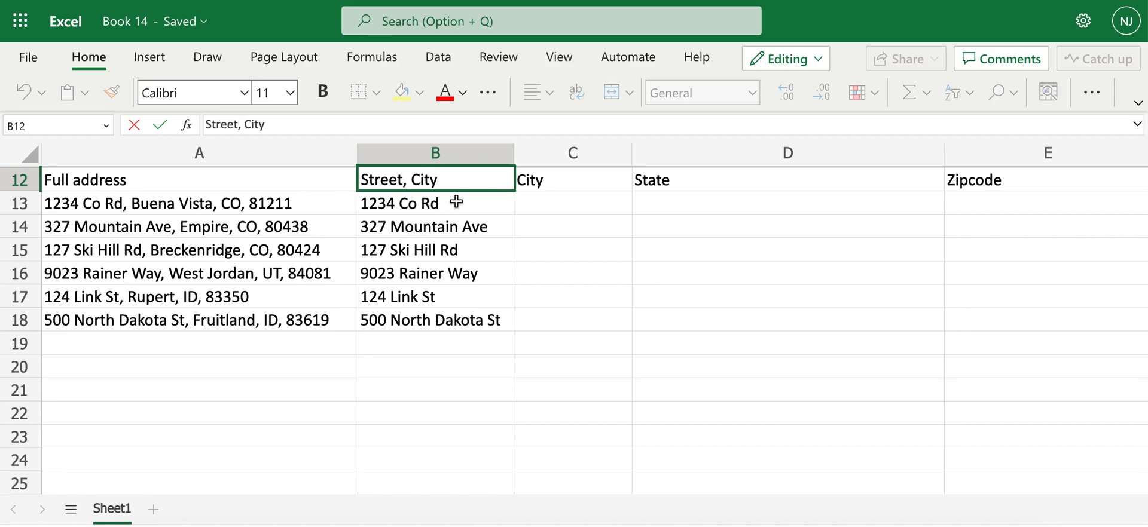
drag(473, 227, 505, 239)
drag(556, 183, 980, 179)
key(Delete)
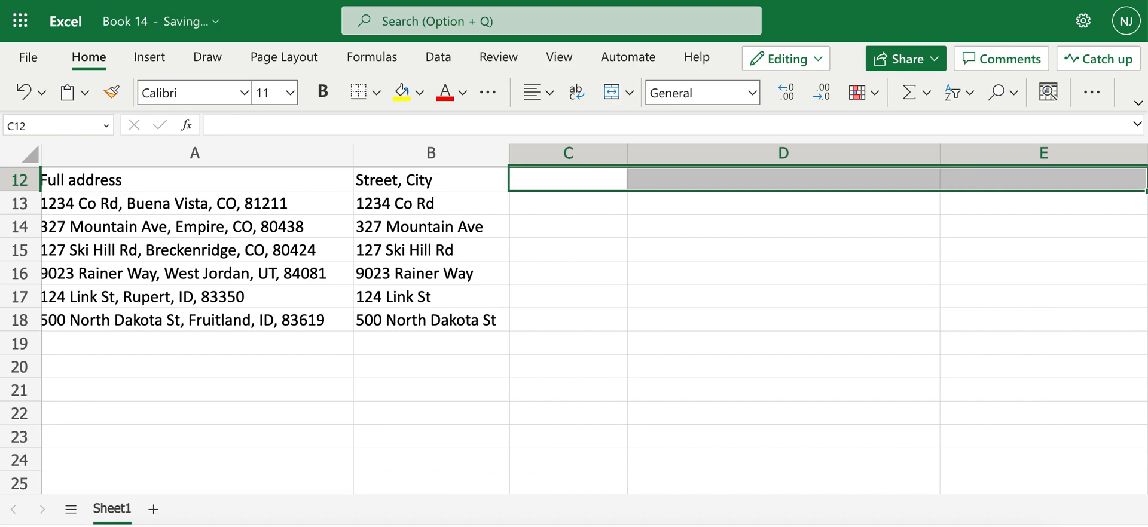
Step: Clear the street formulas from B13:B18
click(669, 248)
drag(450, 204, 440, 315)
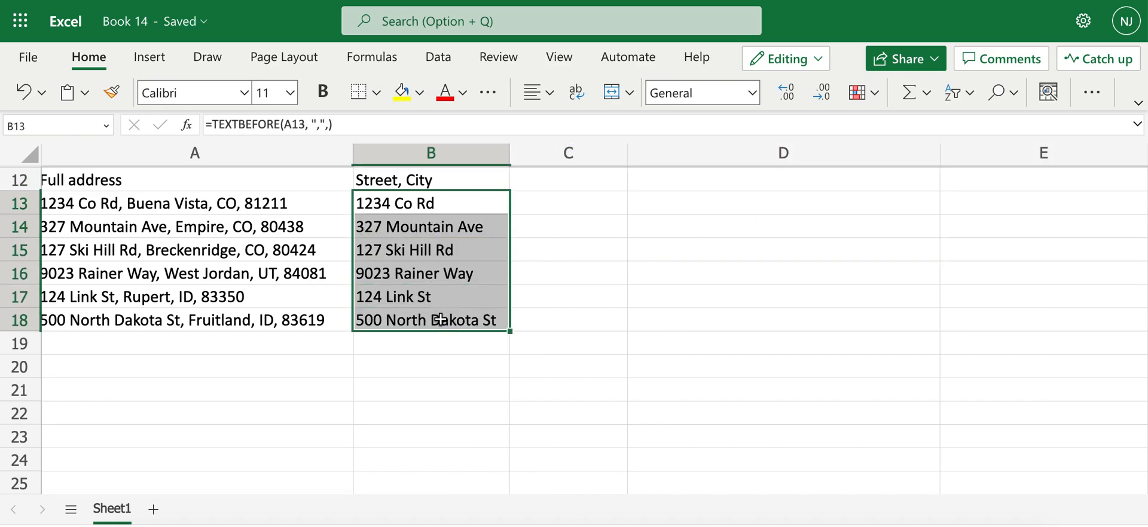
key(Delete)
Step: Enter the formula =TEXTBEFORE(A13, ",",2) in cell B13 to extract the street and city from the full address
click(405, 205)
text(=text)
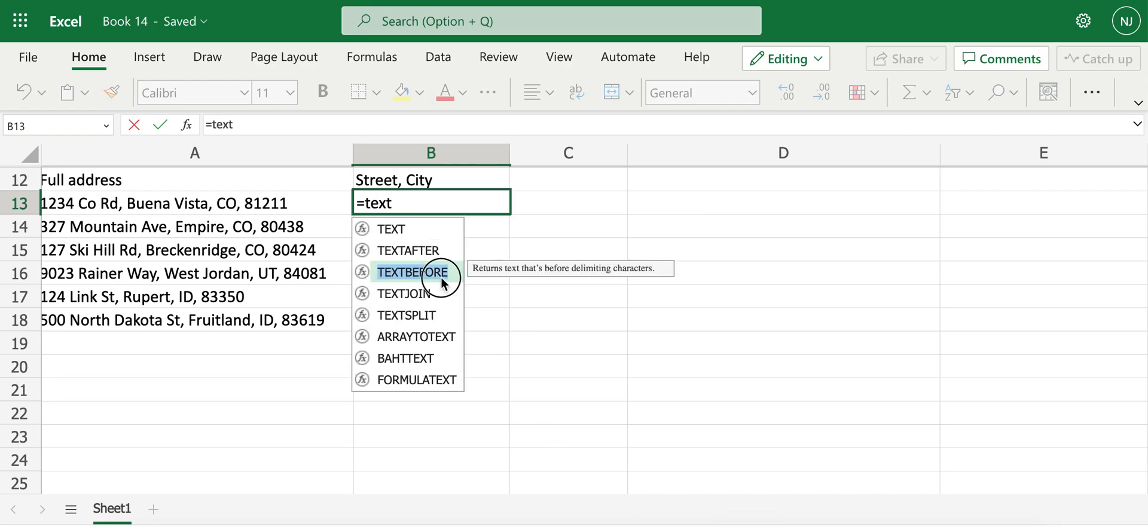
double_click(413, 272)
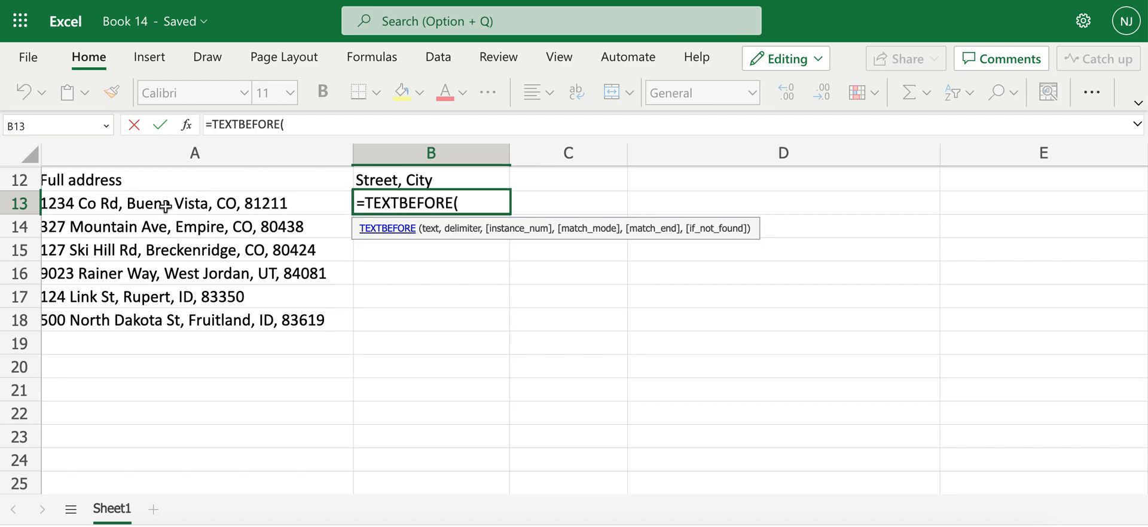
click(216, 245)
click(99, 204)
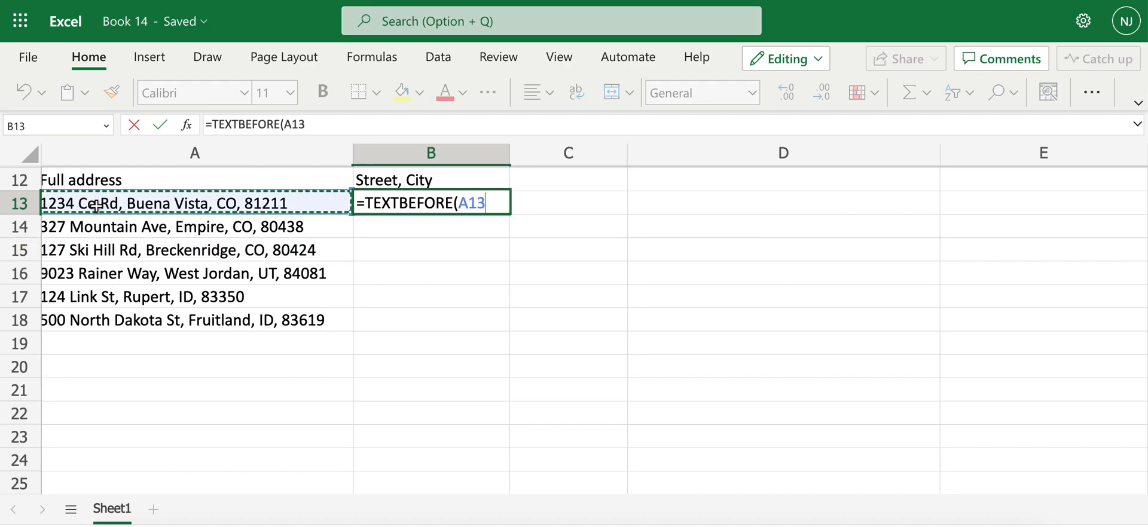
text(,)
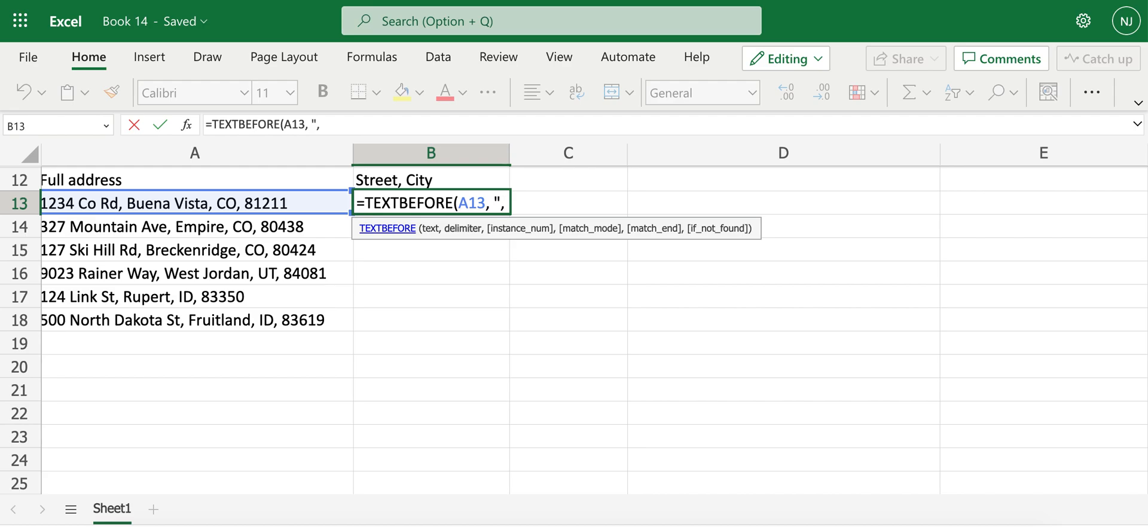
text(")
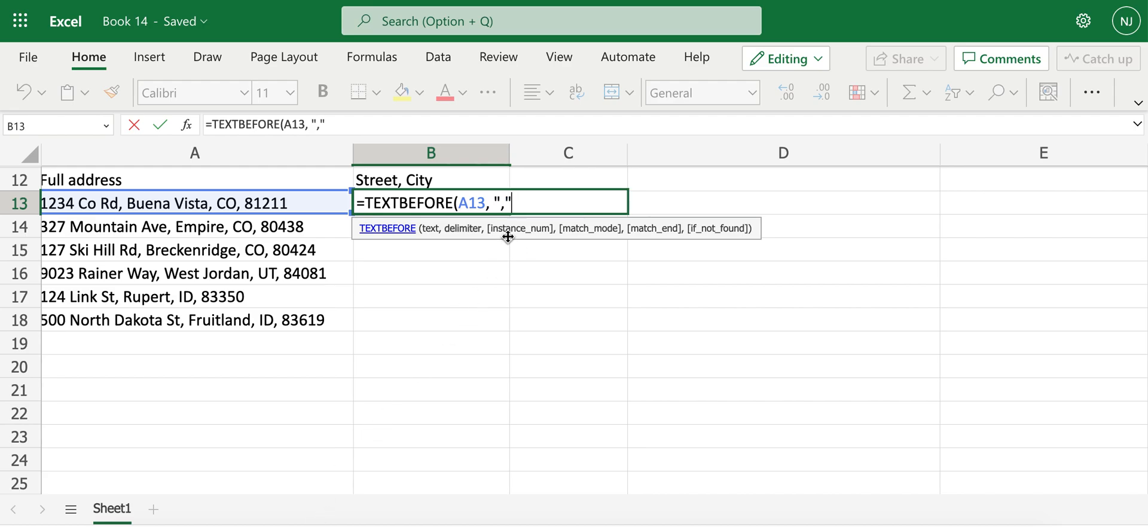
text(,)
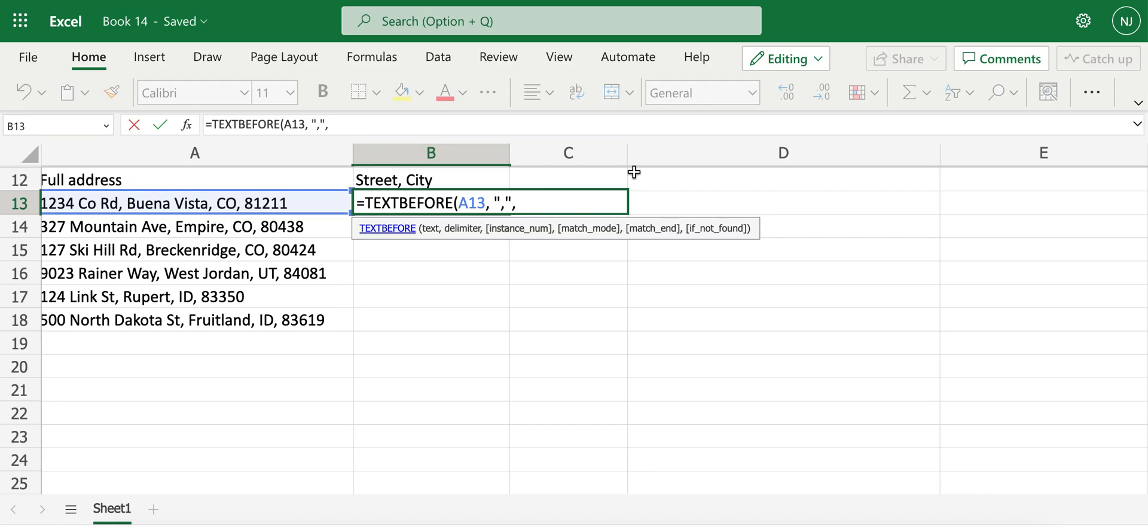
text(2))
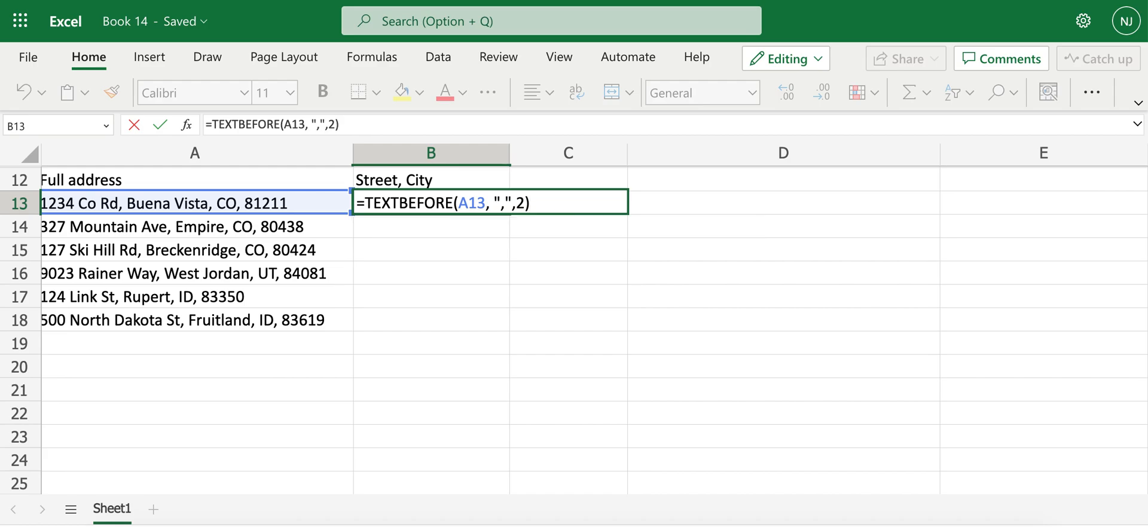
key(Return)
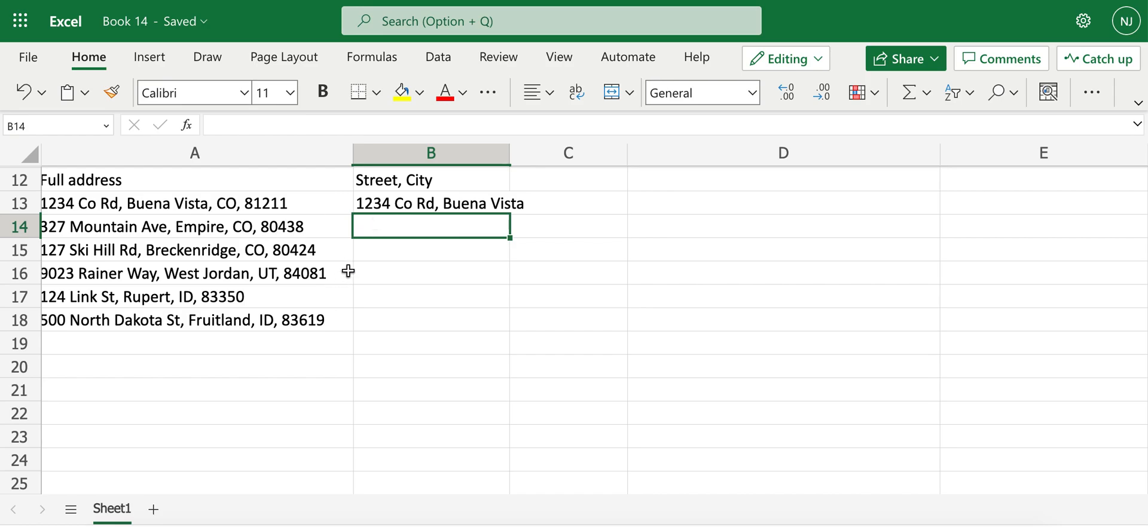
Step: Autofit column B to the result in B13 and copy the street and city formula from B13 down through B18
double_click(512, 153)
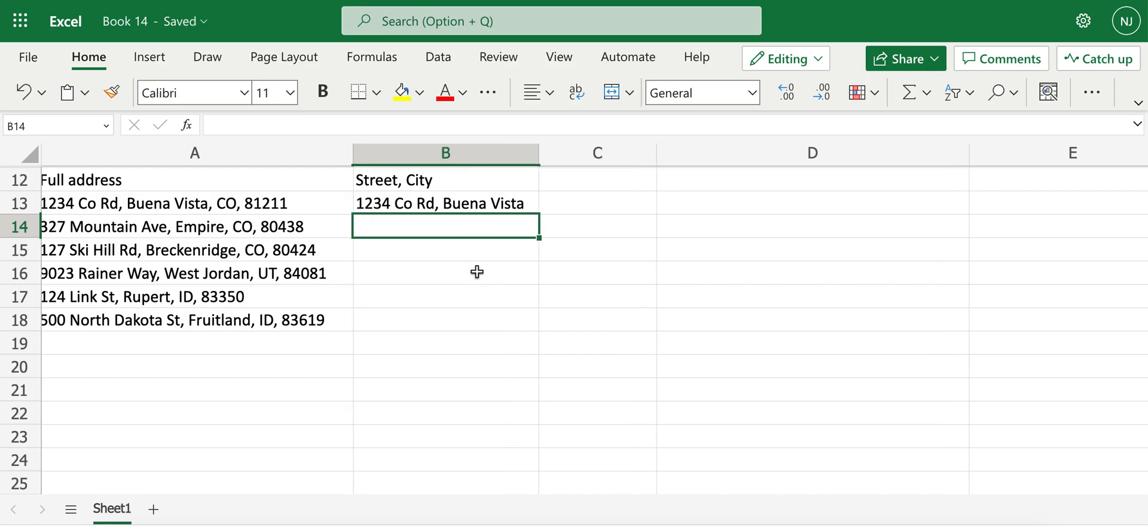
click(441, 213)
drag(539, 214, 532, 330)
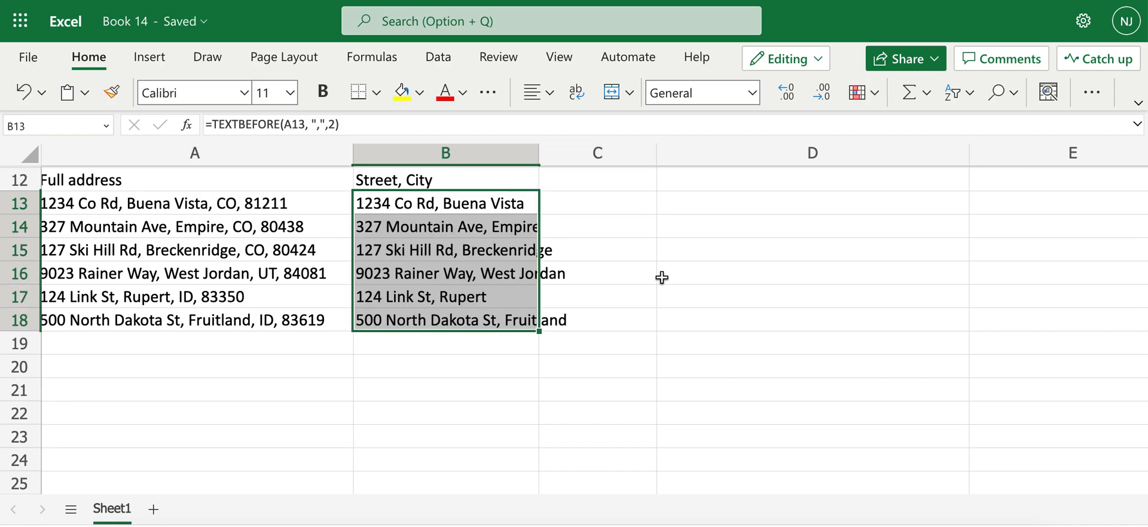
Step: Autofit column B again to the longest street and city entry in B13:B18
drag(662, 277, 652, 268)
double_click(539, 156)
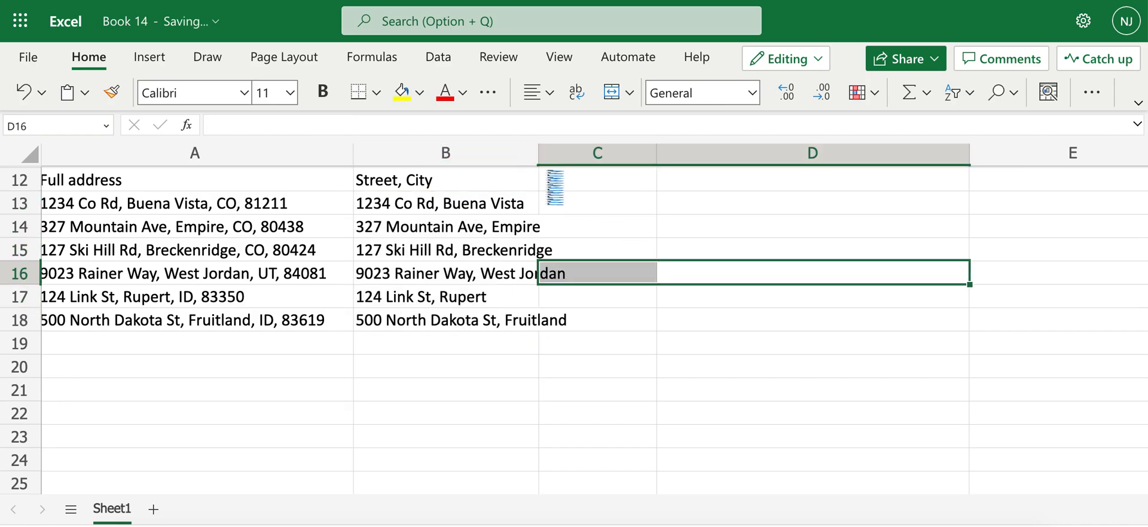
click(715, 187)
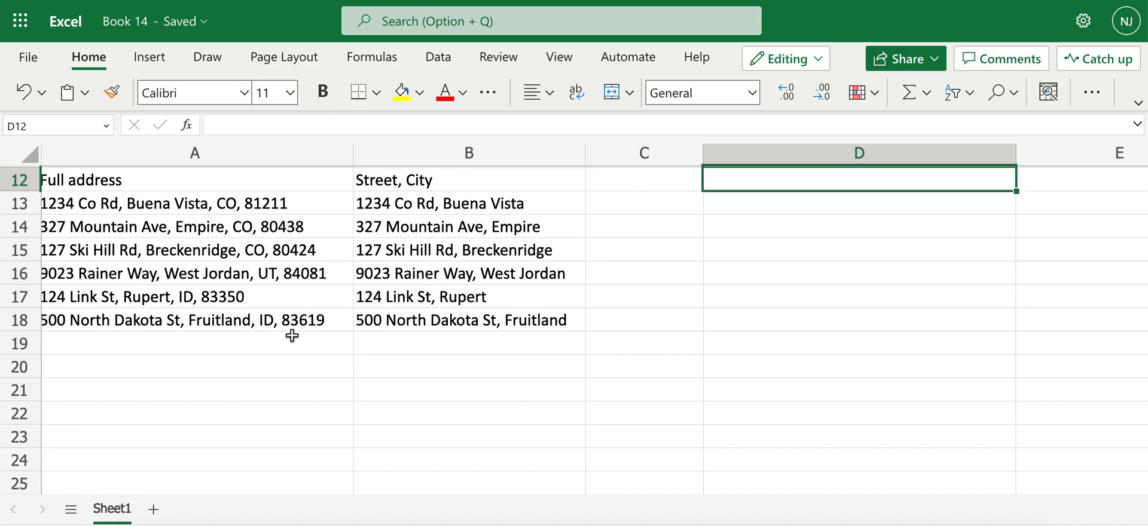
click(132, 344)
click(106, 276)
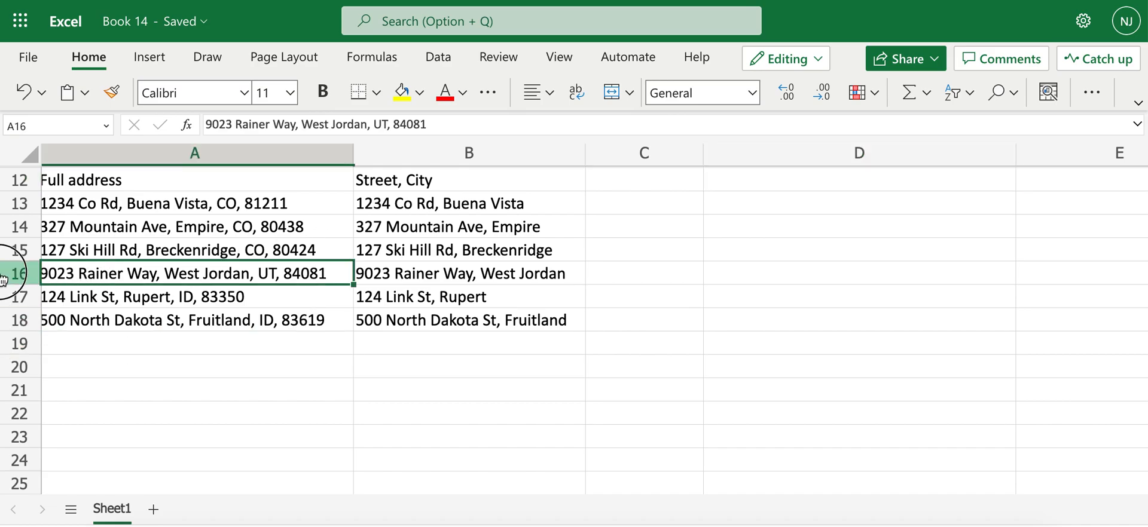
click(848, 296)
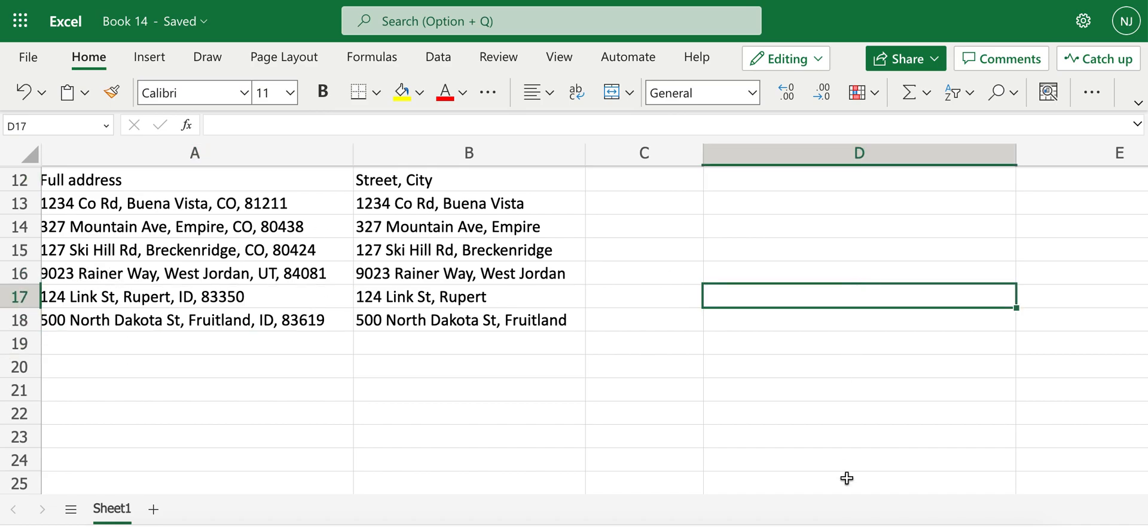